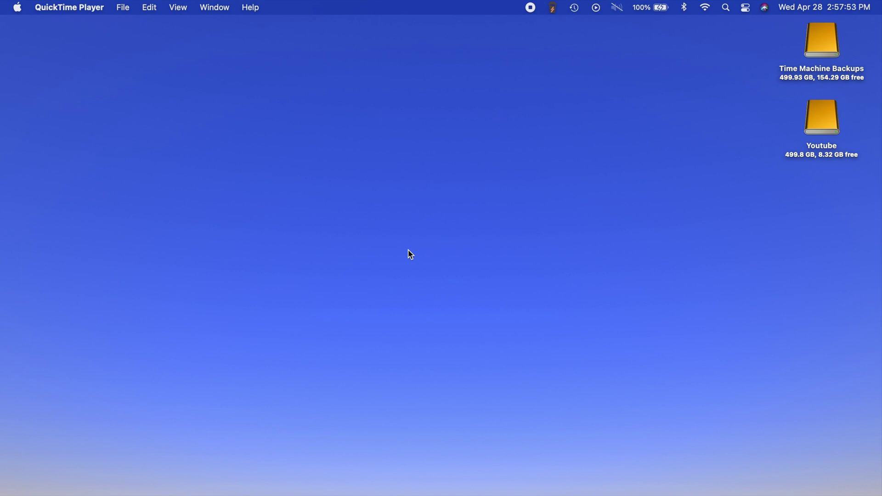
- Click the empty desktop so Finder replaces QuickTime Player as the active app
click(378, 177)
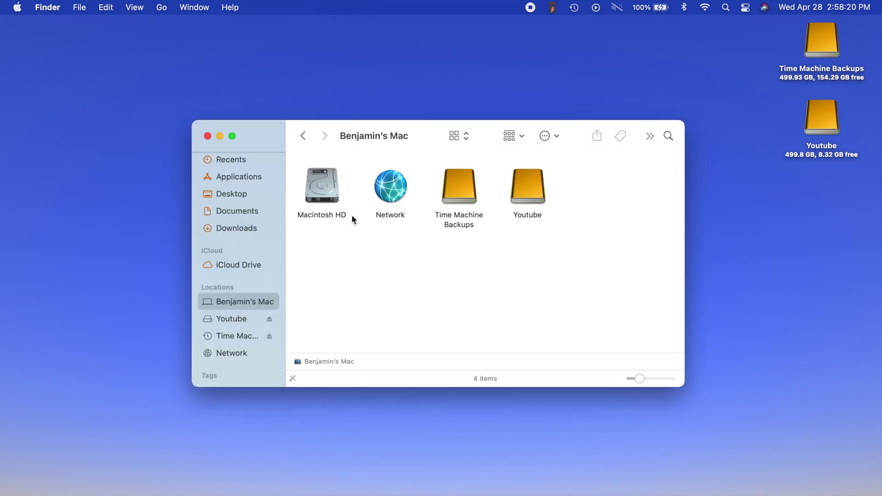
- Browse Macintosh HD > System > Library and scroll to locate the Screen Savers folder
double_click(321, 188)
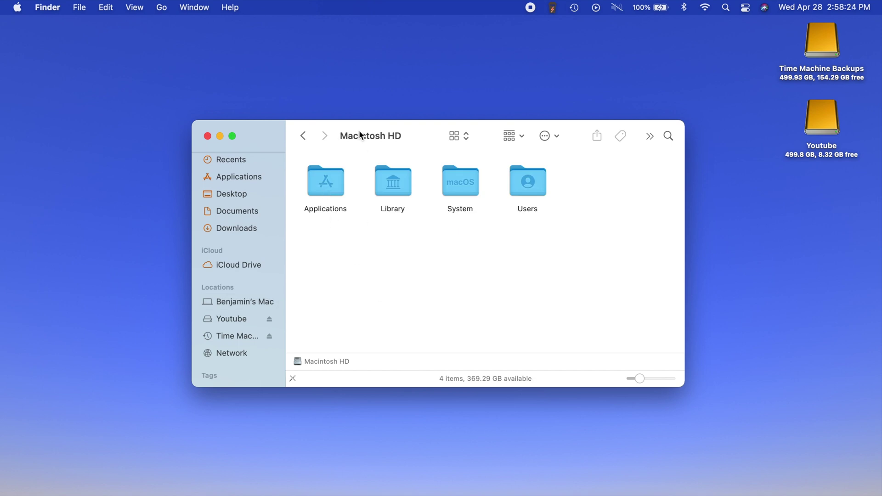
double_click(462, 184)
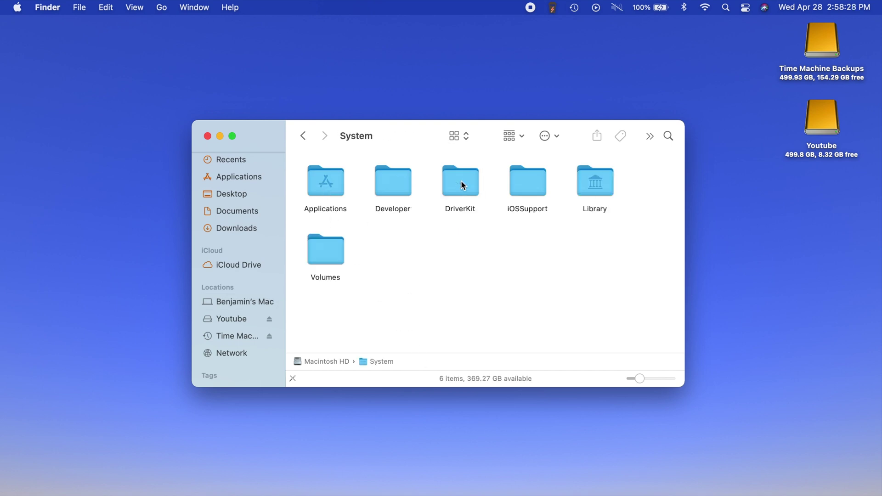
double_click(602, 185)
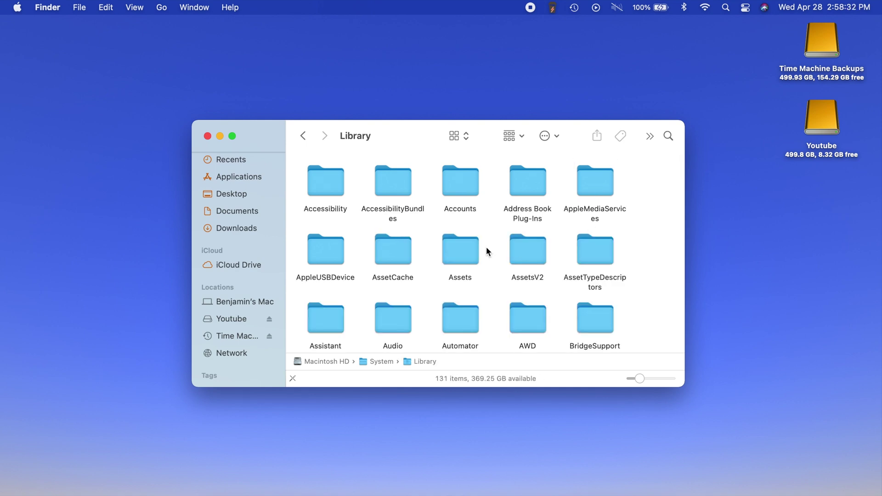
scroll(486, 246, down, 20)
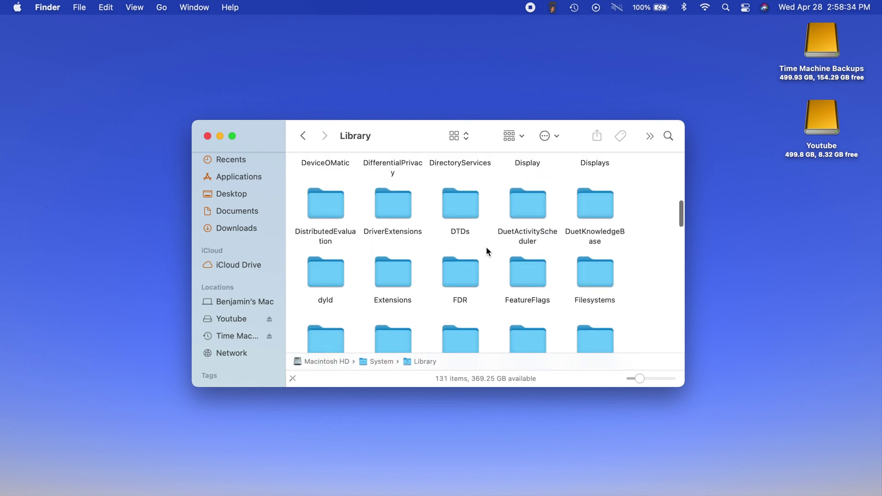
scroll(486, 247, down, 15)
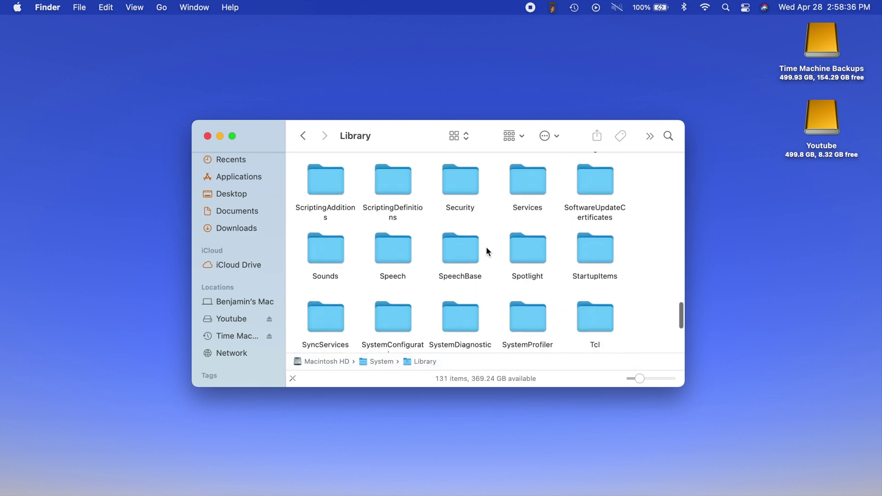
scroll(486, 247, up, 10)
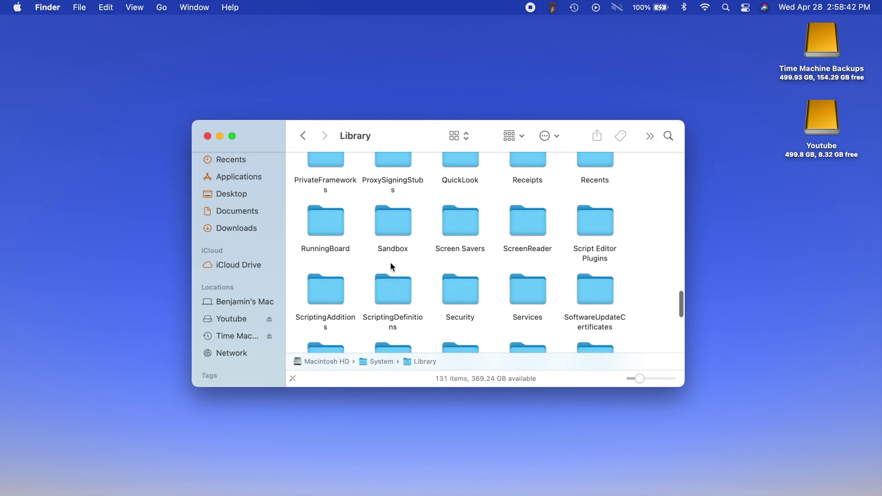
- Open the Screen Savers folder and select Hello.saver
drag(430, 209, 471, 260)
click(488, 263)
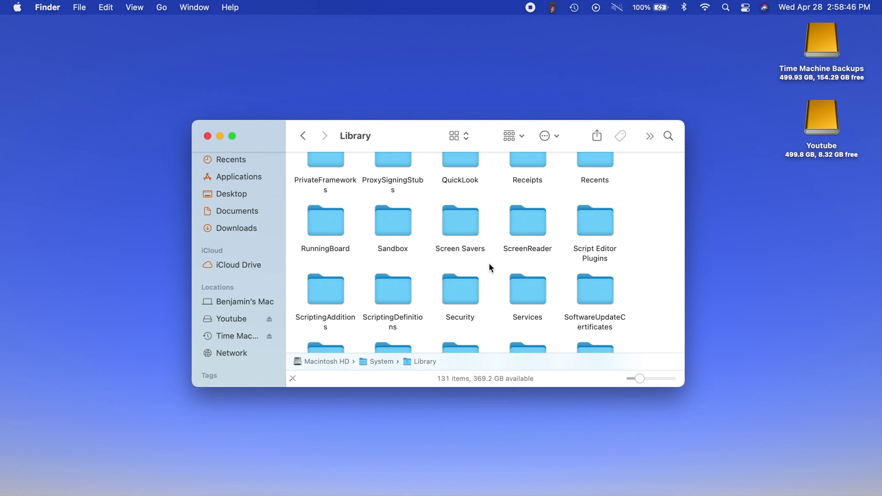
click(458, 217)
double_click(457, 219)
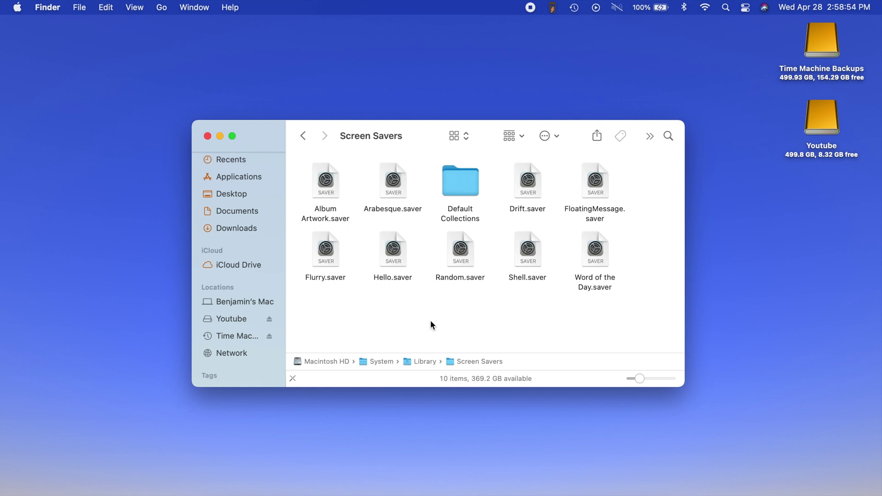
drag(372, 315, 408, 321)
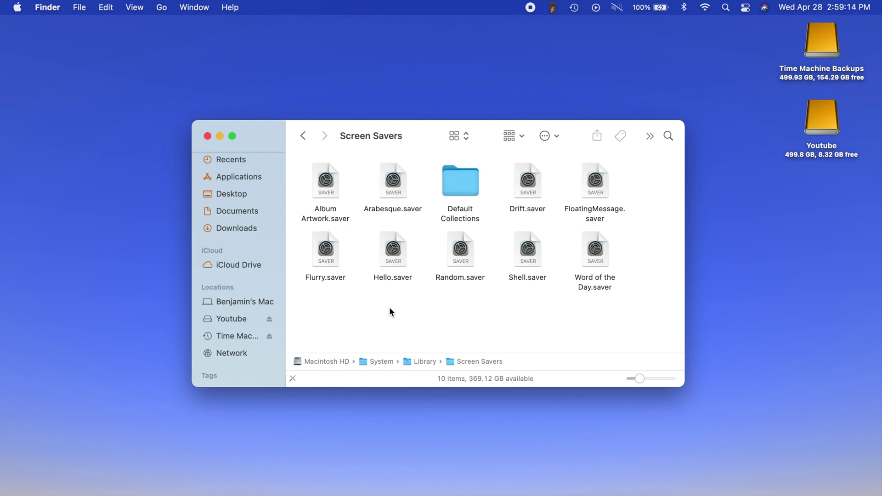
- Copy Hello.saver from Screen Savers onto the desktop
click(398, 286)
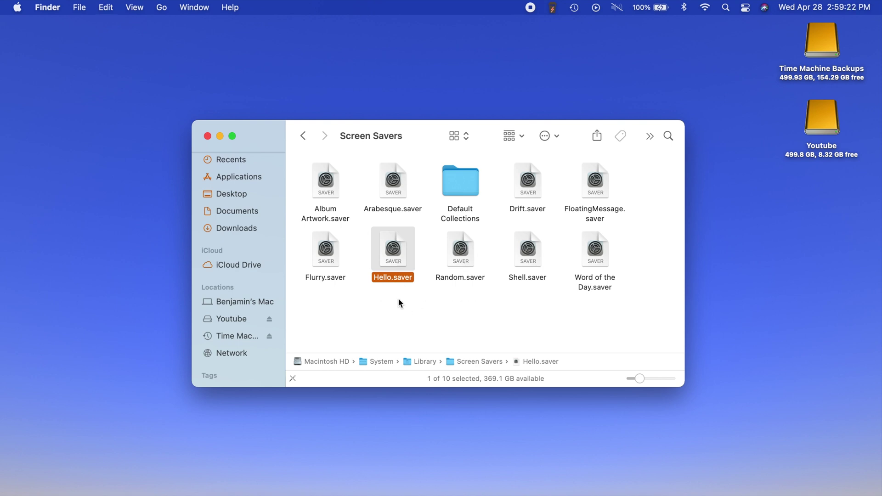
click(802, 248)
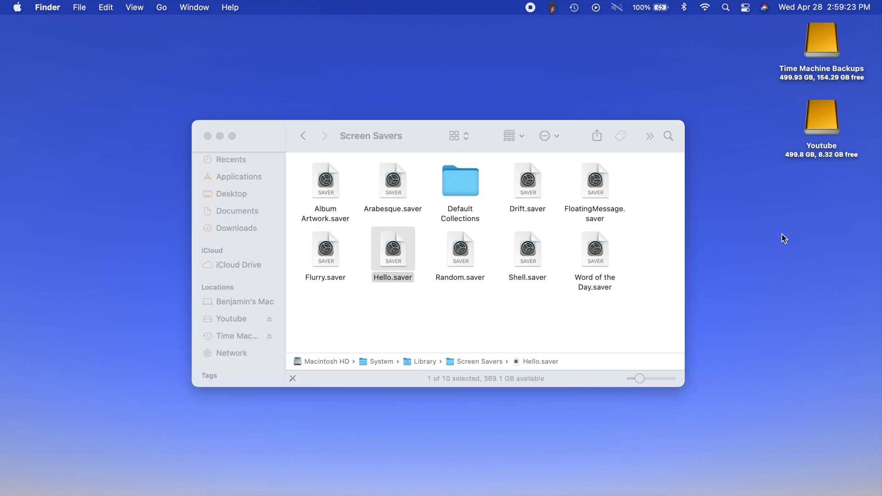
key(super+v)
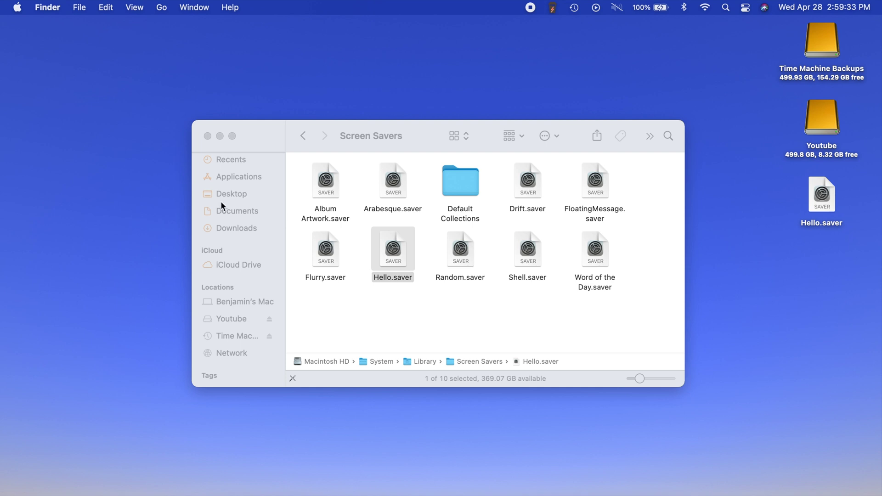
- Close the Screen Savers window and rename the desktop copy to Hellocopy.saver
click(207, 136)
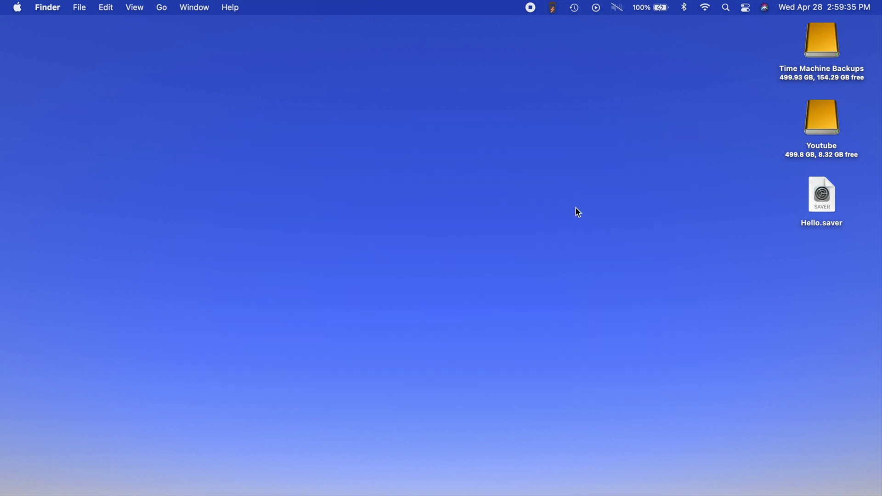
click(827, 196)
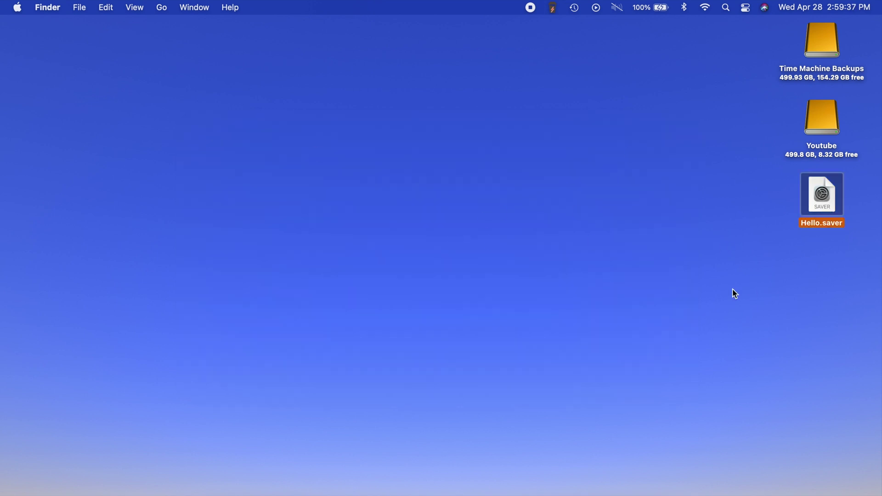
key(Return)
key(Right)
text(copy)
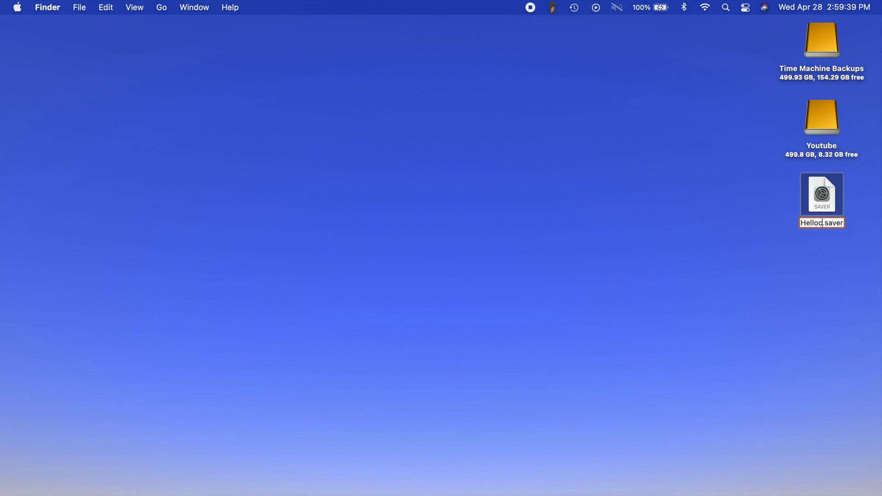
key(Return)
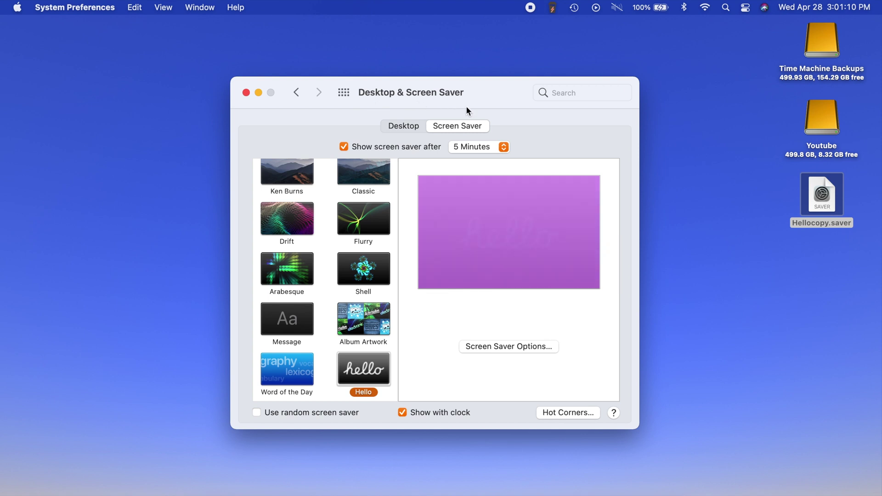
scroll(328, 239, down, 3)
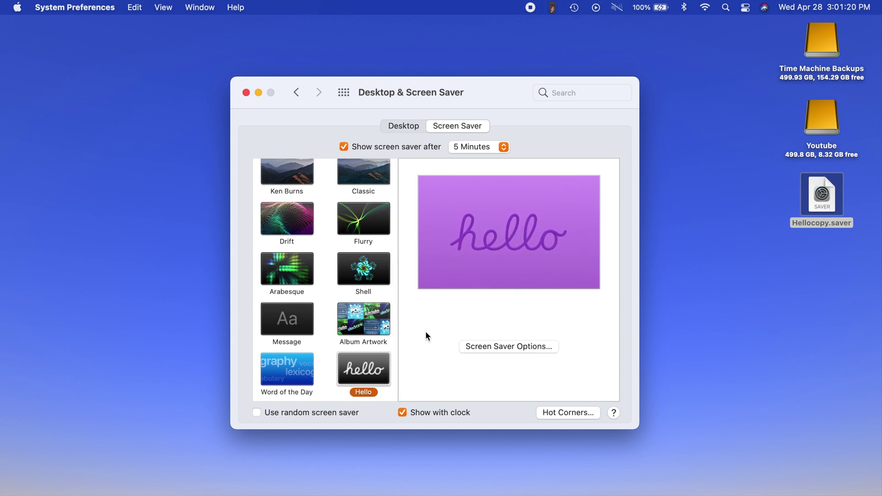
click(825, 196)
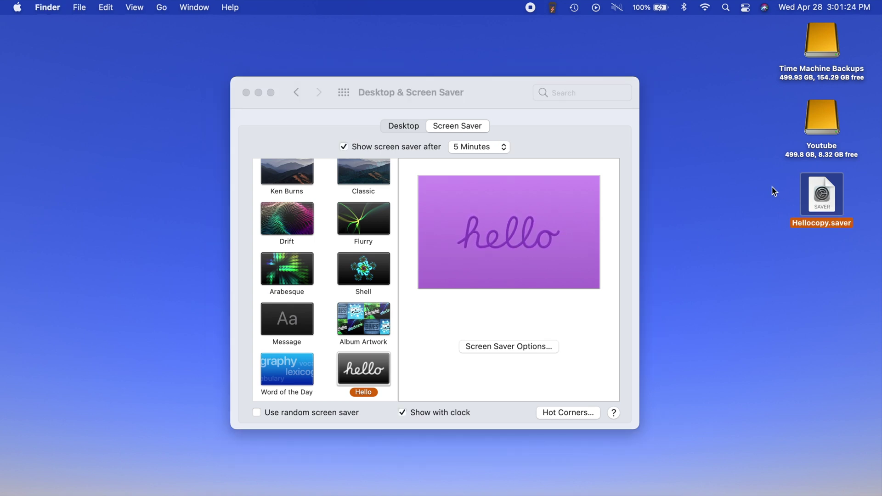
- Trash Hellocopy.saver, empty the Trash, and bring System Preferences back to the front
right_click(823, 199)
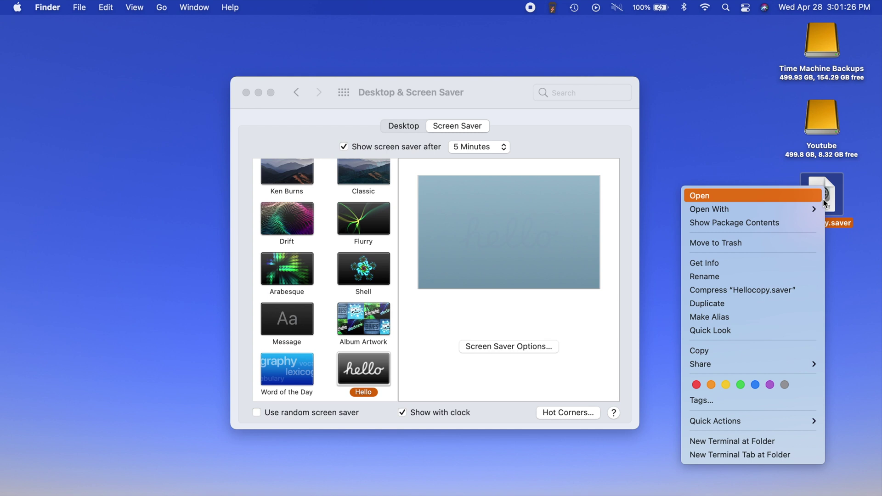
click(734, 243)
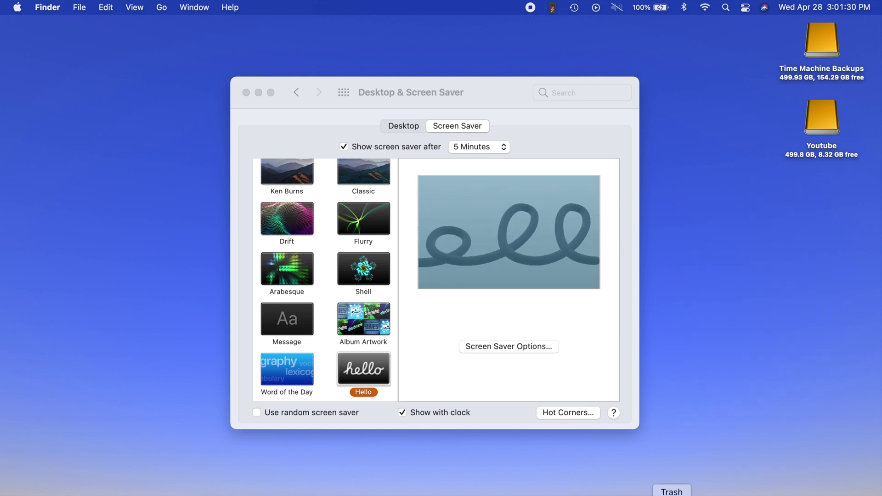
right_click(672, 488)
click(696, 468)
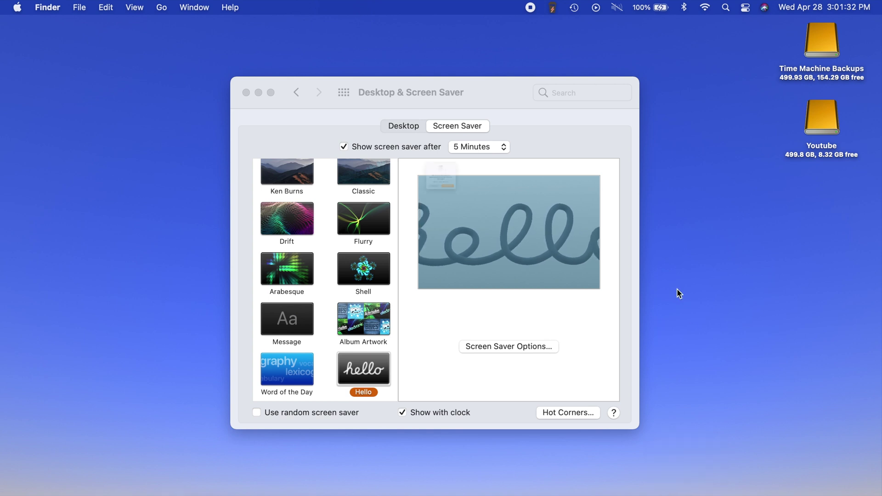
click(477, 228)
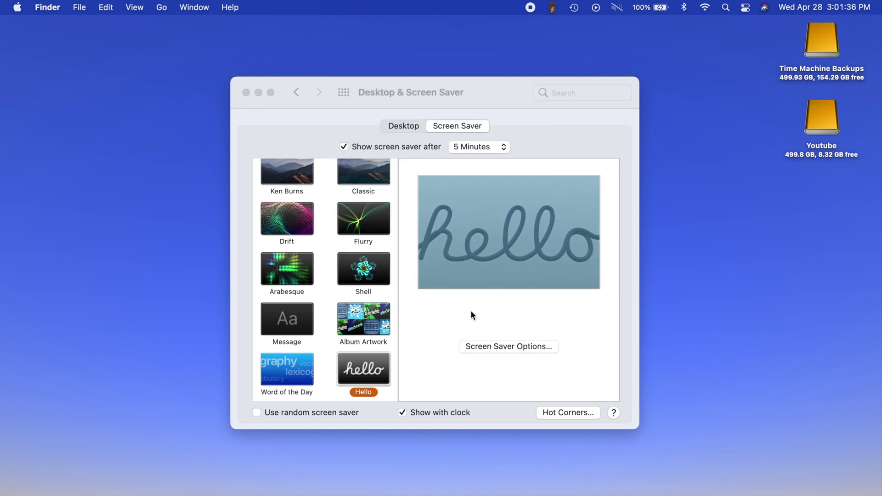
click(434, 314)
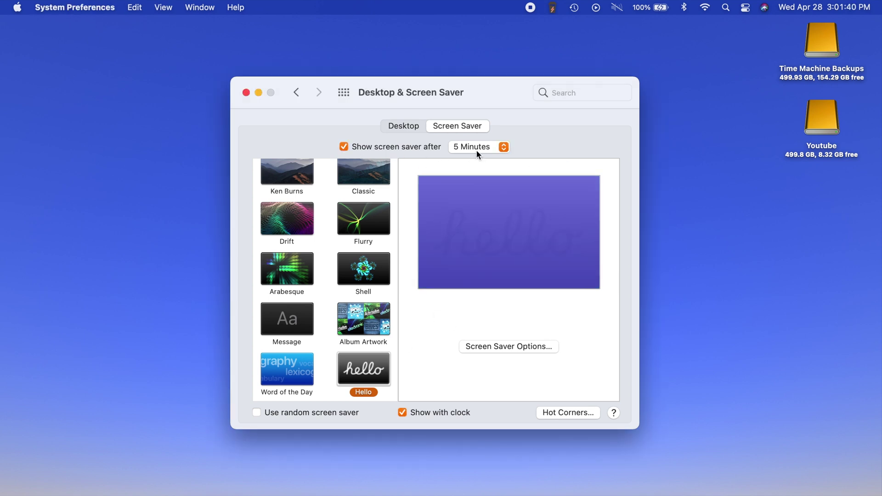
click(507, 346)
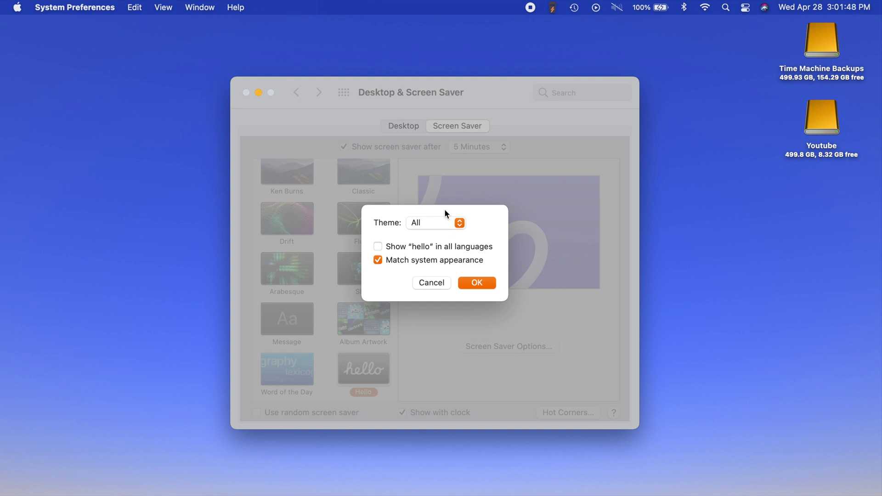
click(448, 223)
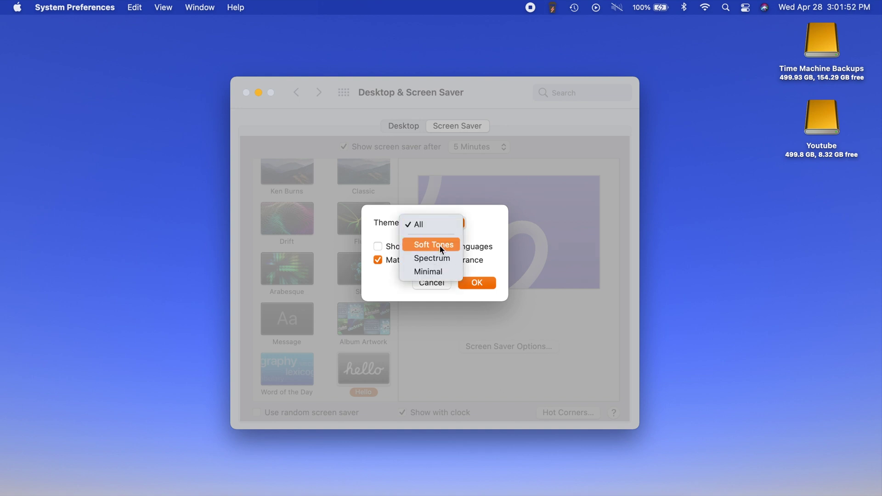
click(493, 231)
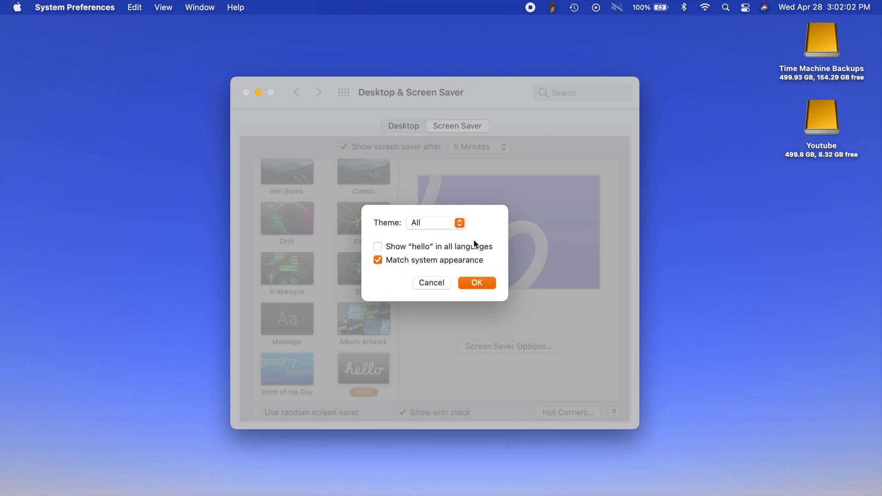
click(453, 224)
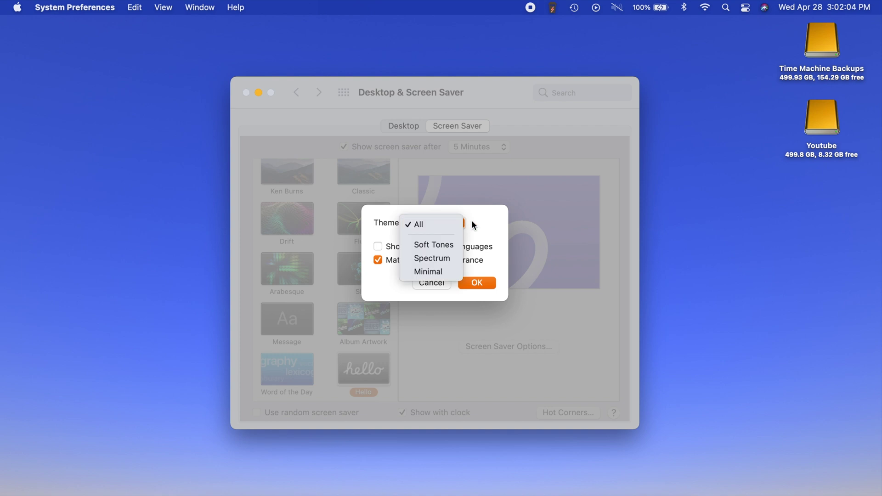
click(472, 220)
click(473, 281)
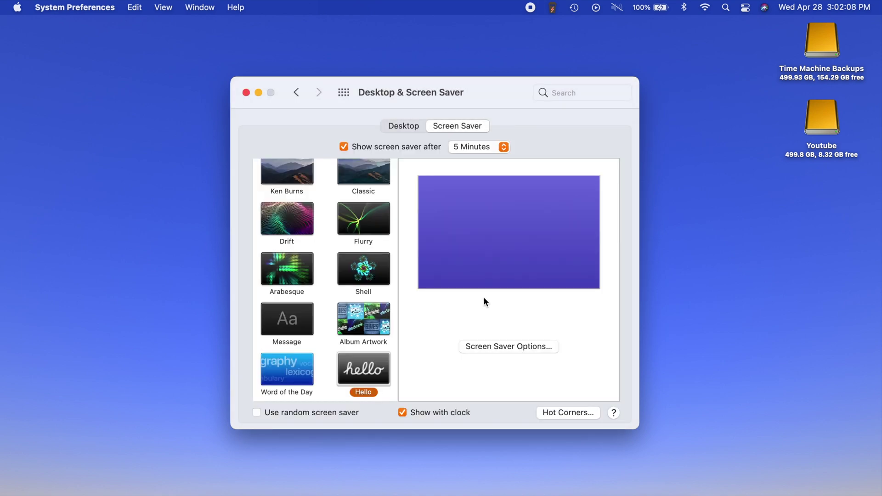
- Preview the Hello screen saver from its thumbnail in Desktop & Screen Saver
mouse_move(504, 276)
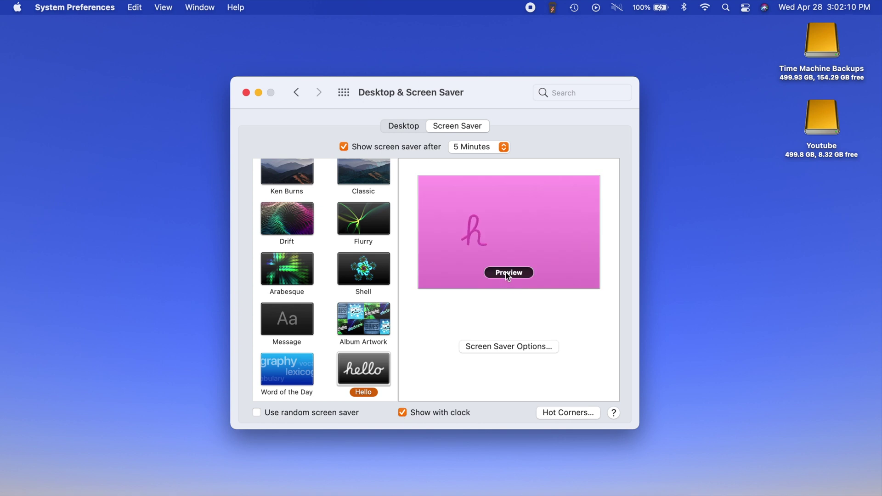
click(508, 273)
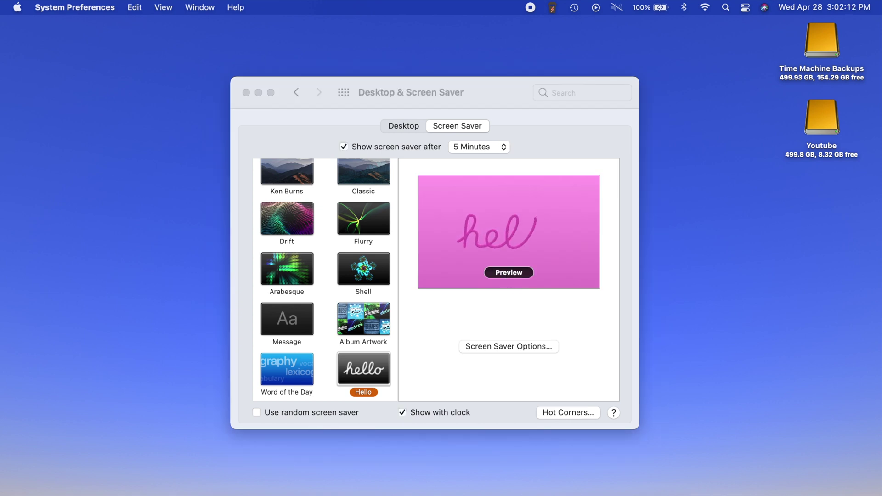